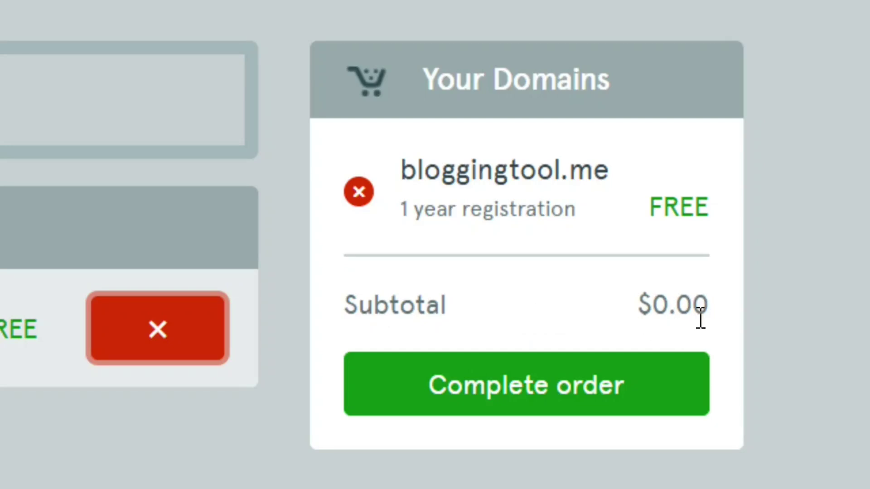
# - Scroll down the cart holding bloggingtool.me free for one year
pyautogui.scroll(-2, 482, 429)
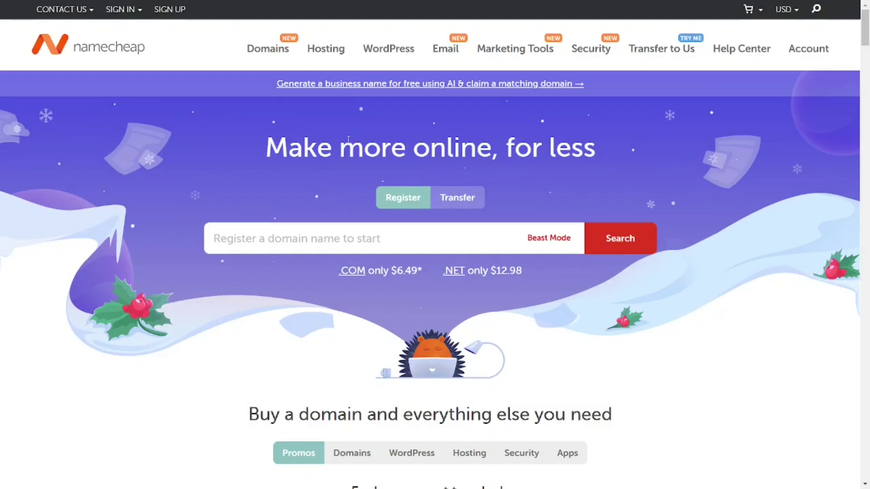
# - Go to Domain Name Search from the Domains menu and scroll to its search box
pyautogui.moveTo(267, 51)
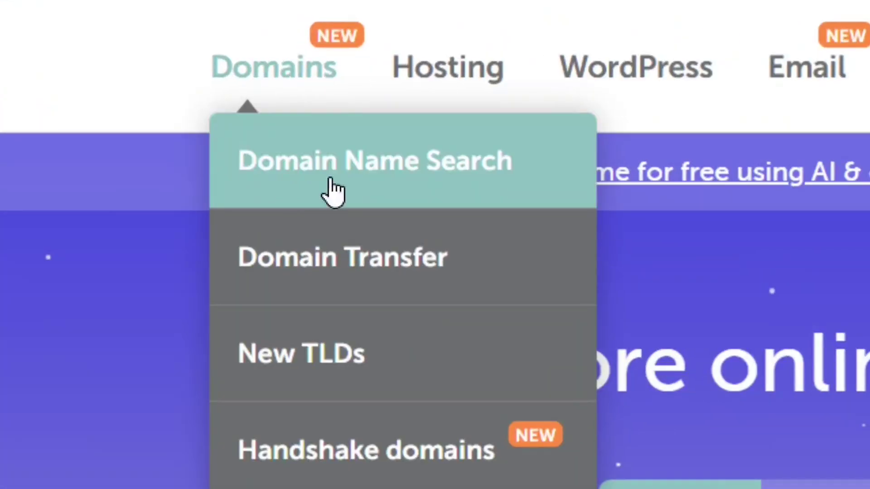
pyautogui.click(394, 182)
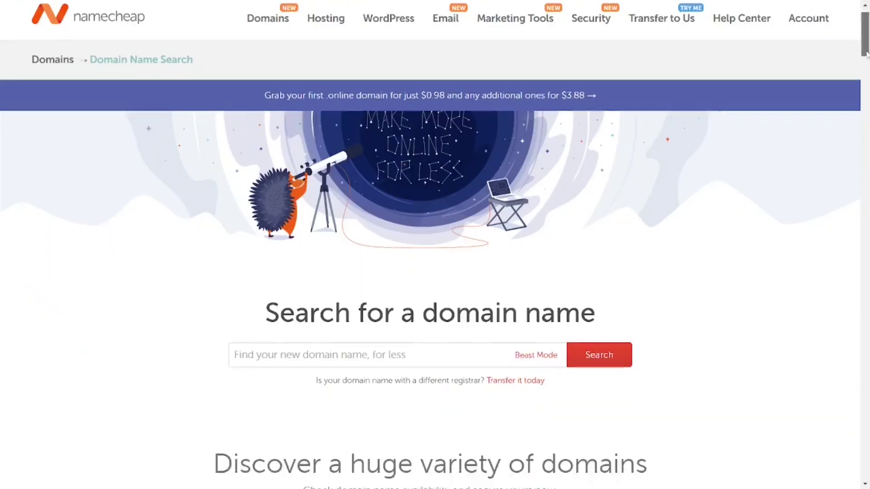
pyautogui.scroll(-4, 514, 164)
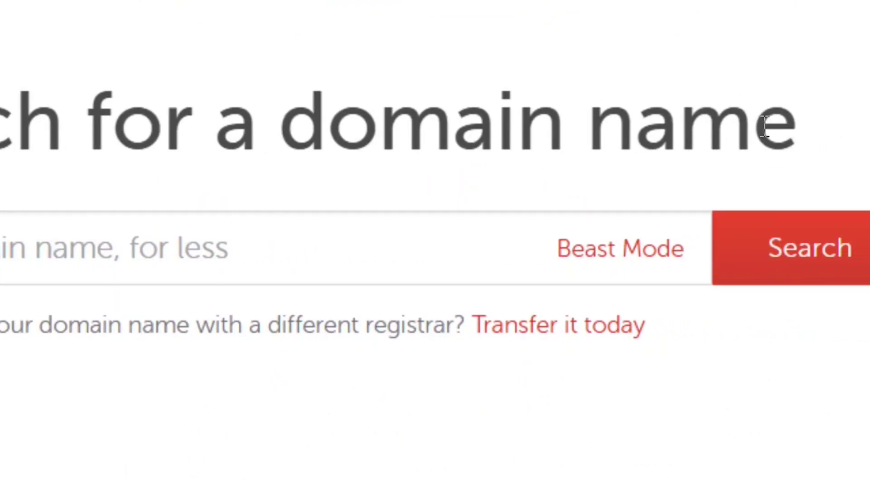
# - Search for the domain bloggingtools.me
pyautogui.click(254, 175)
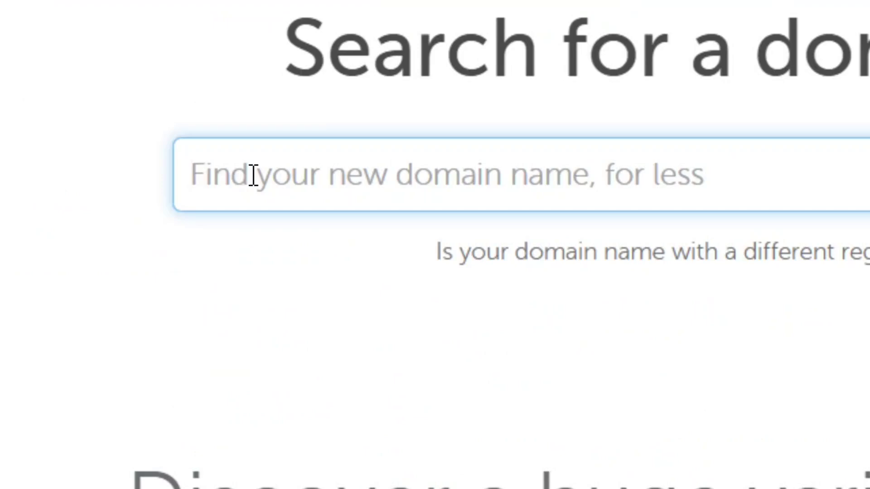
pyautogui.write('bloggingtools.me')
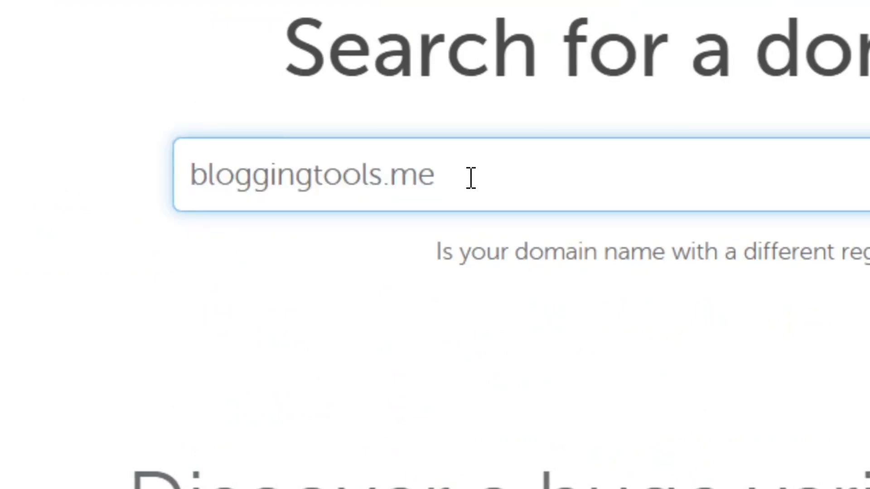
pyautogui.moveTo(471, 178); pyautogui.dragTo(386, 183)
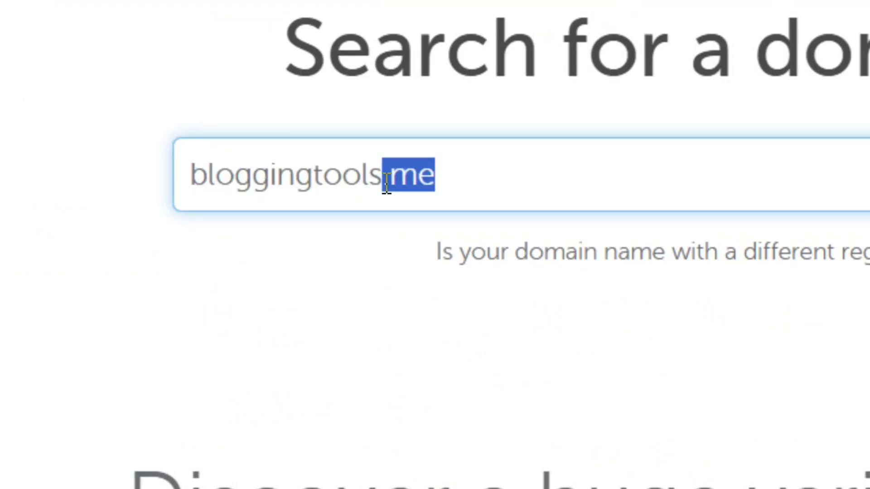
pyautogui.click(467, 176)
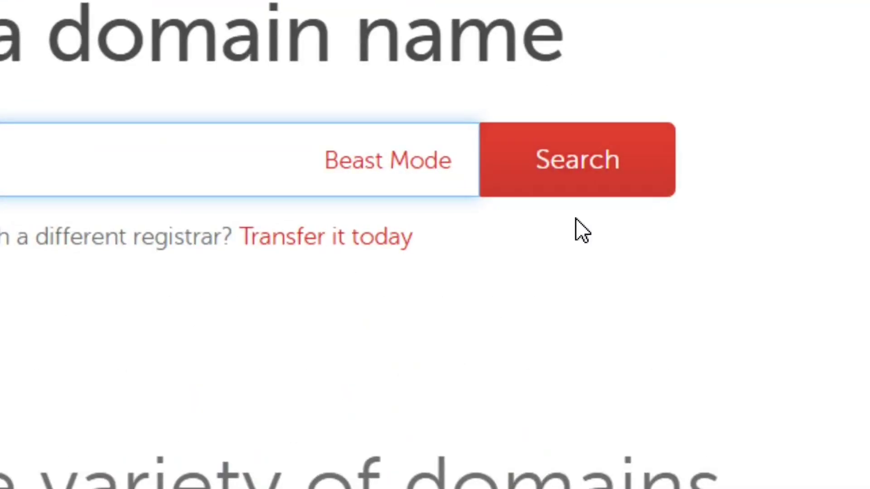
pyautogui.click(578, 172)
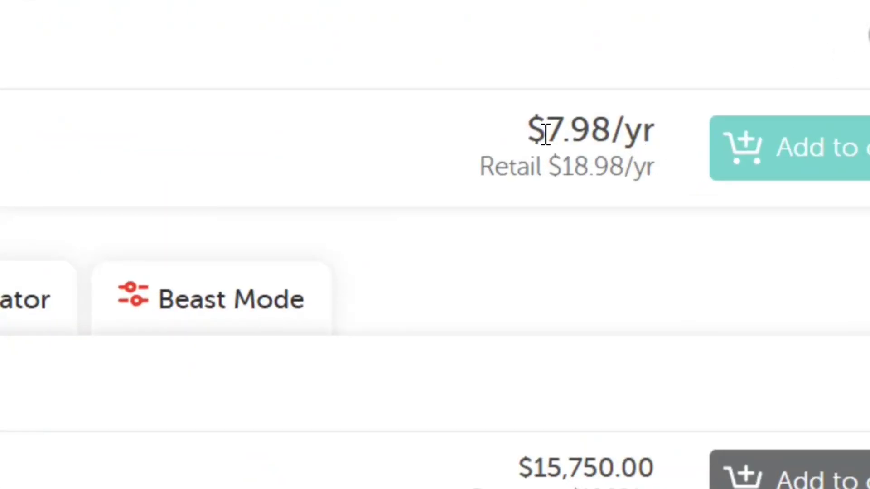
# - Highlight the $7.98/yr price and the $18.98/yr retail price in the results
pyautogui.moveTo(546, 135); pyautogui.dragTo(627, 131)
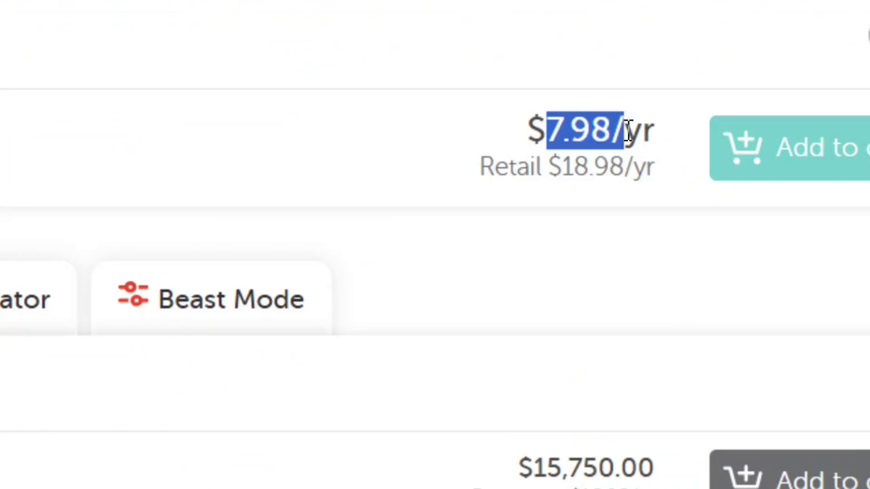
pyautogui.click(661, 136)
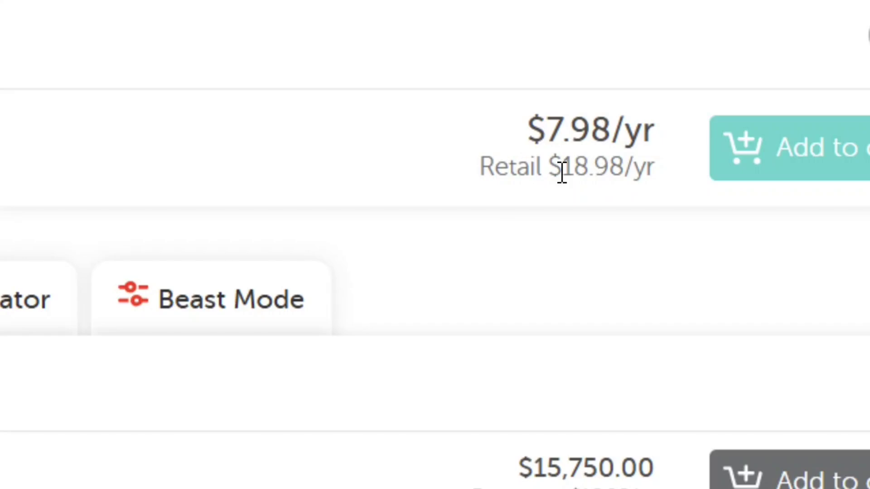
pyautogui.moveTo(612, 169); pyautogui.dragTo(668, 179)
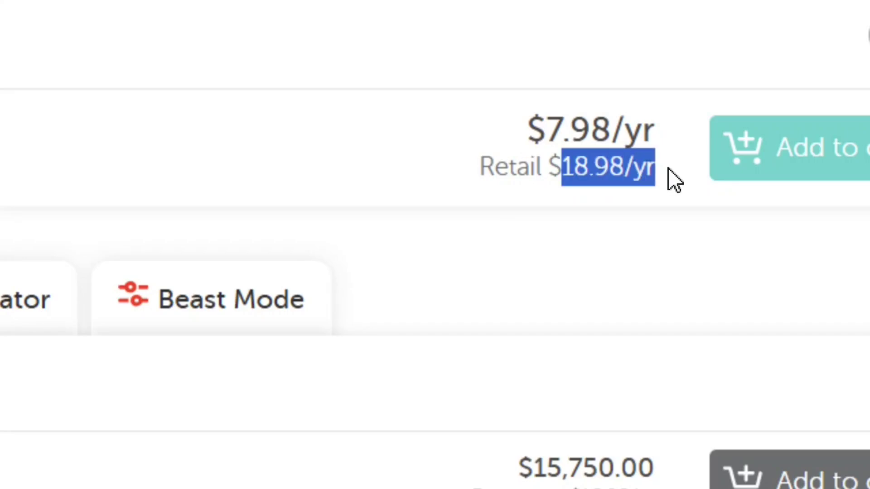
pyautogui.click(632, 179)
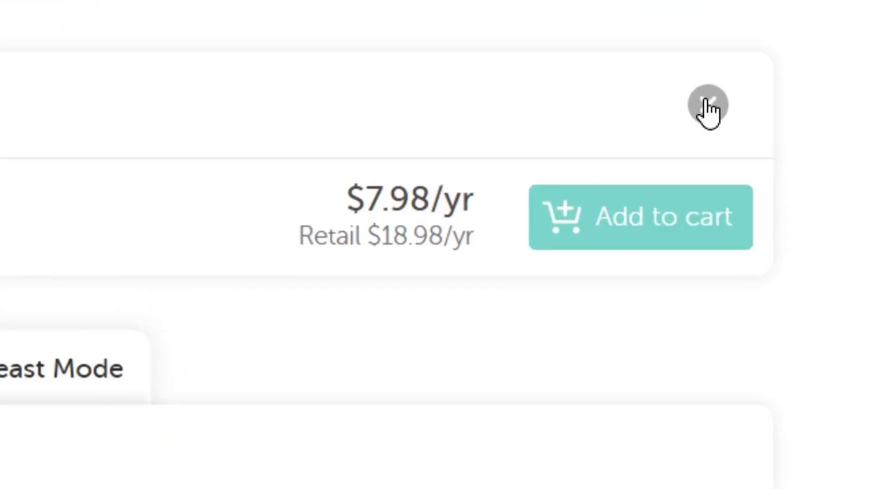
# - Clear the domain result and enter 'back to school deals' in the site-wide search
pyautogui.click(708, 106)
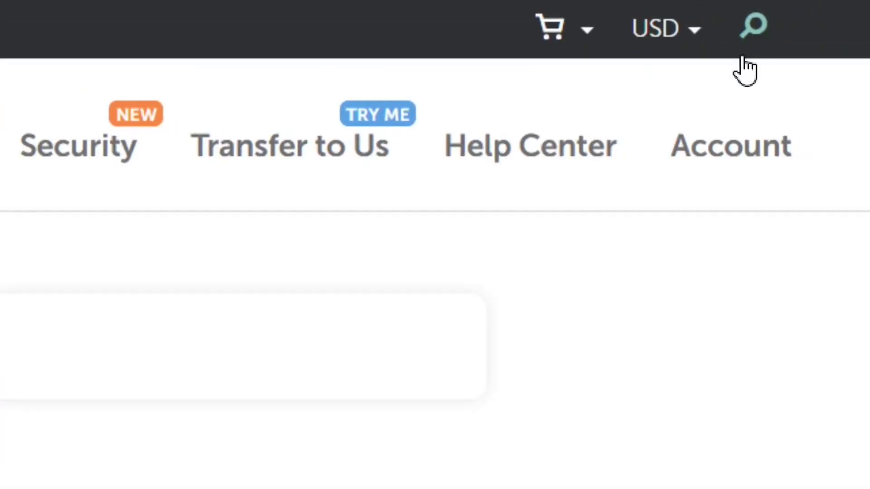
pyautogui.click(751, 33)
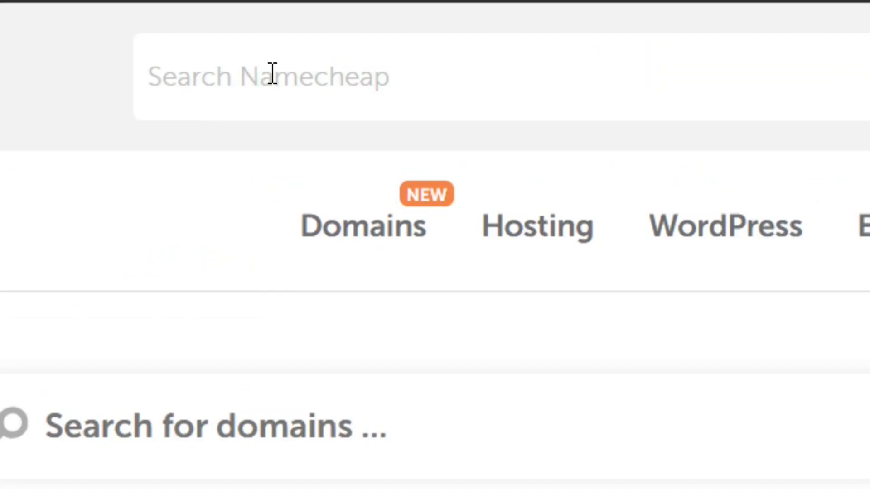
pyautogui.click(328, 77)
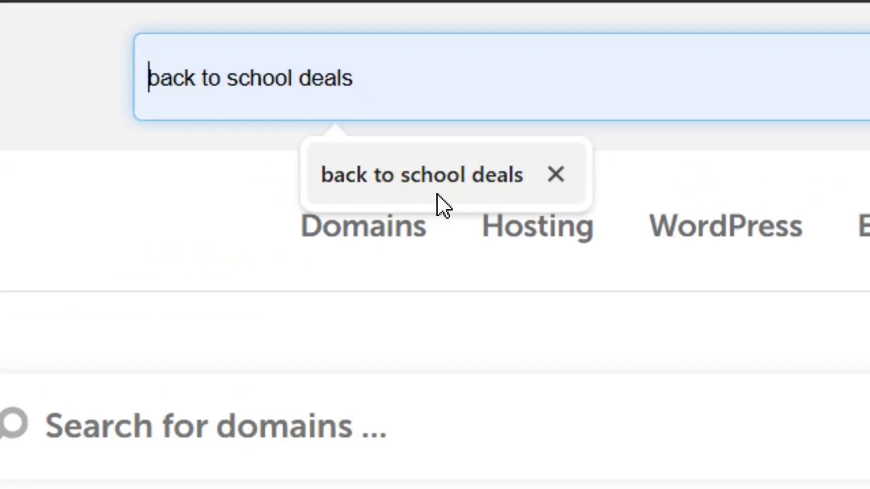
pyautogui.click(404, 200)
pyautogui.moveTo(451, 77); pyautogui.dragTo(98, 87)
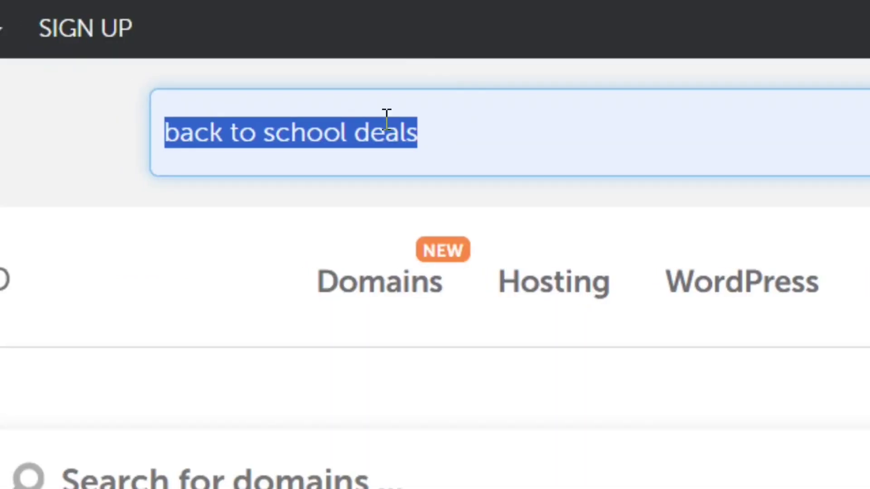
pyautogui.click(464, 133)
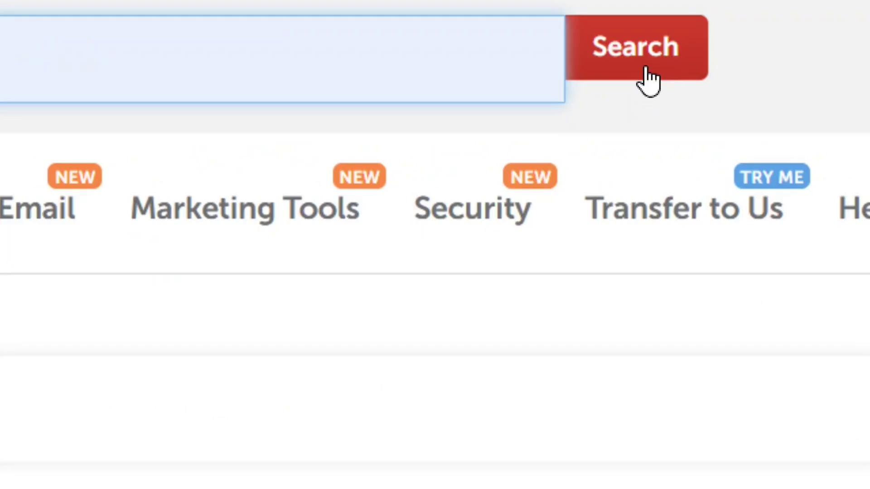
# - Run the search and highlight the count of 3487 matching articles
pyautogui.click(647, 66)
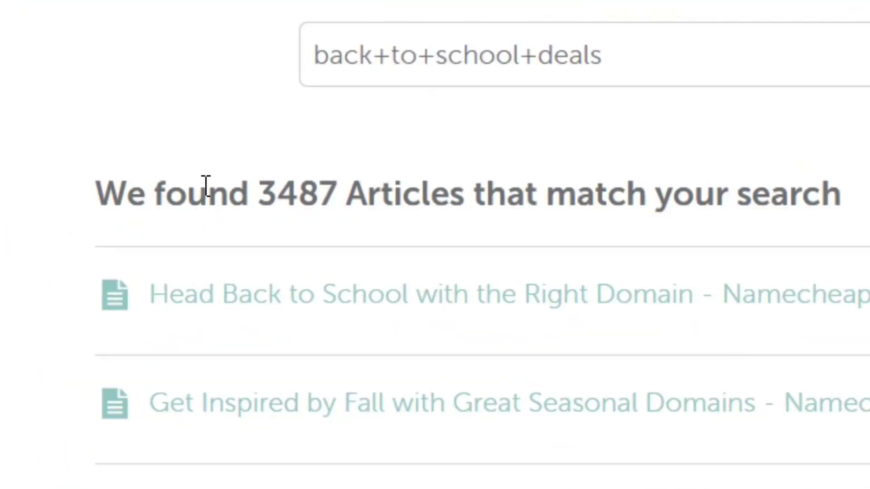
pyautogui.moveTo(258, 194); pyautogui.dragTo(487, 199)
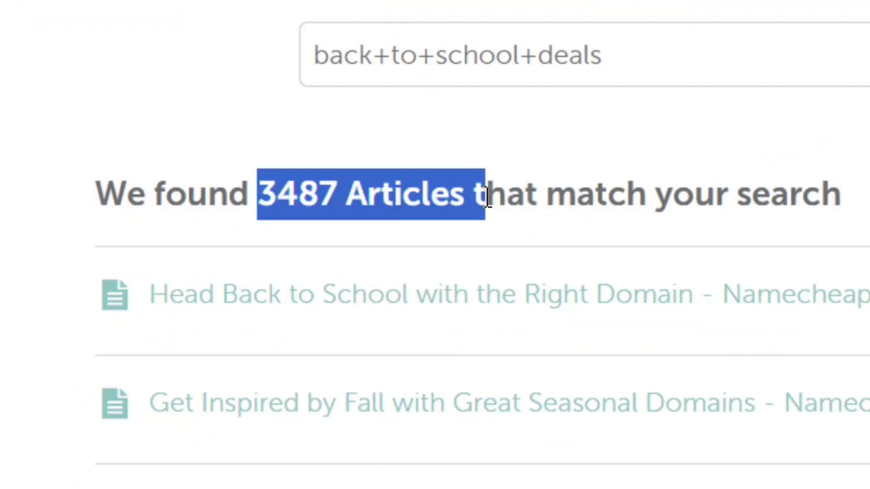
pyautogui.click(535, 188)
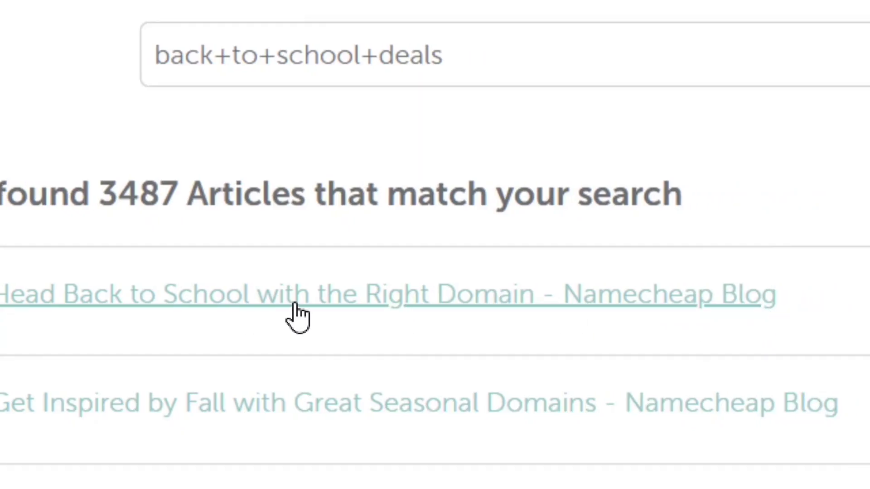
# - Follow 'Head Back to School with the Right Domain' to its free one-year .me domain offer
pyautogui.click(297, 313)
pyautogui.scroll(-15, 459, 250)
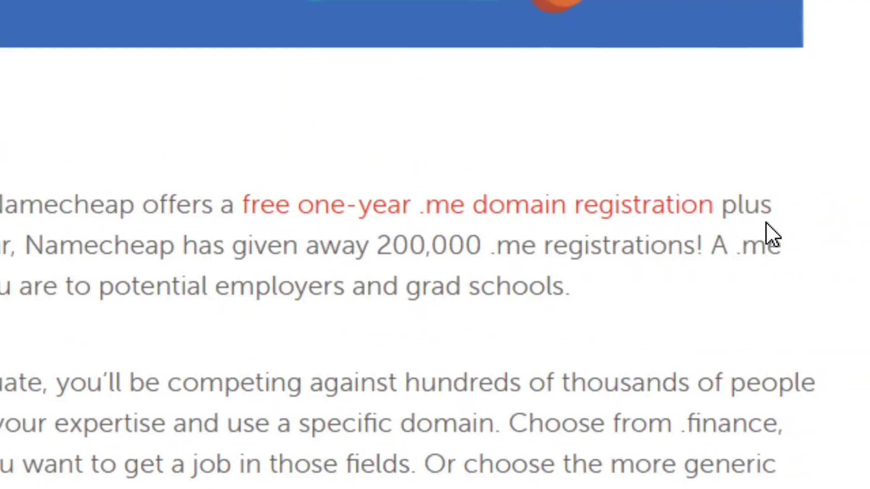
pyautogui.click(442, 213)
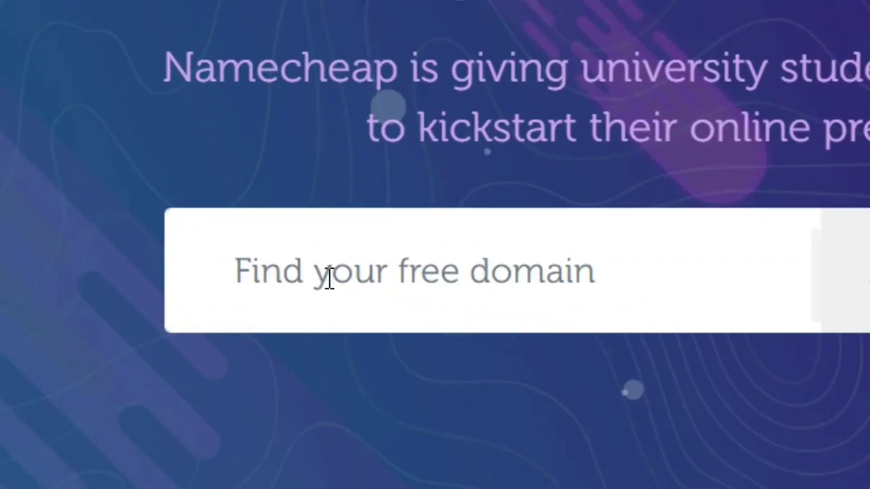
# - Search the student free-domain box for bloggingtools.me
pyautogui.click(316, 278)
pyautogui.write('bloggingtools.me')
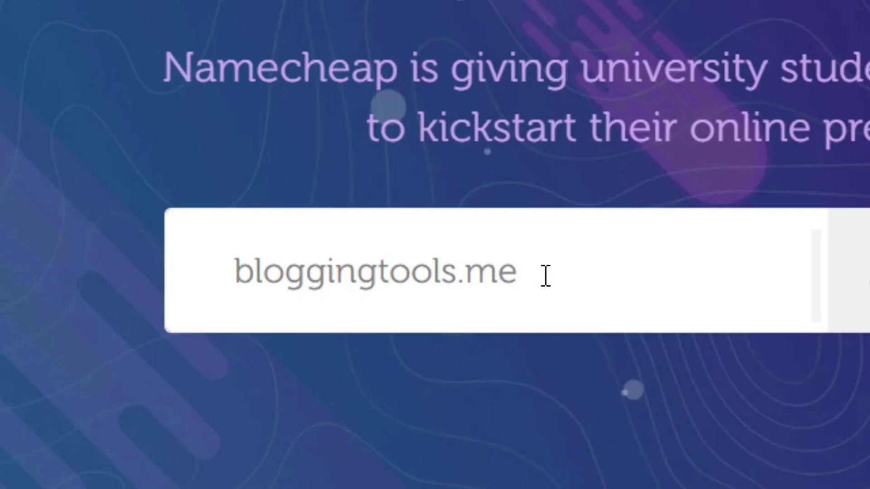
pyautogui.moveTo(517, 274); pyautogui.dragTo(455, 272)
pyautogui.click(539, 275)
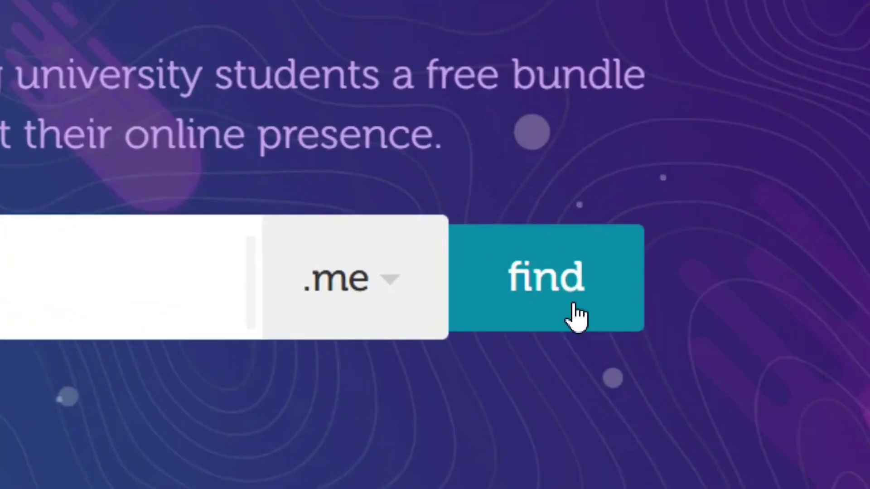
pyautogui.click(548, 299)
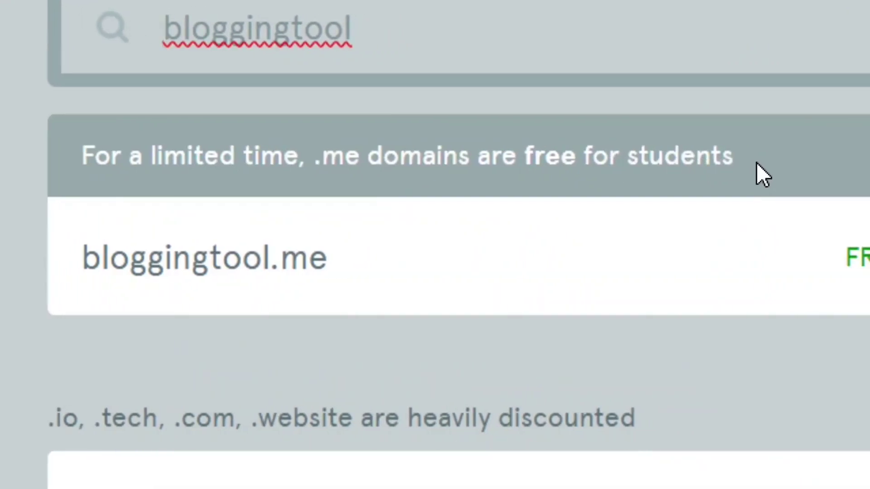
# - Highlight the free-for-students .me note and add bloggingtool.me to the cart at $0.00
pyautogui.moveTo(736, 157); pyautogui.dragTo(519, 172)
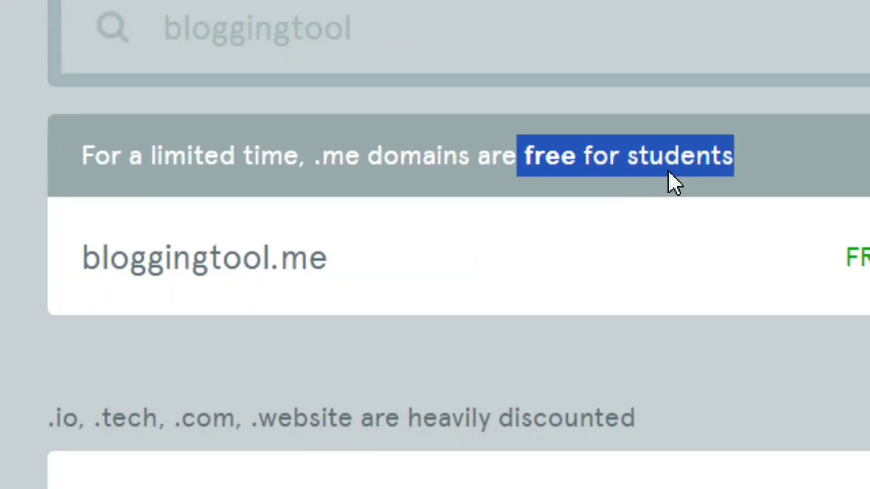
pyautogui.click(731, 166)
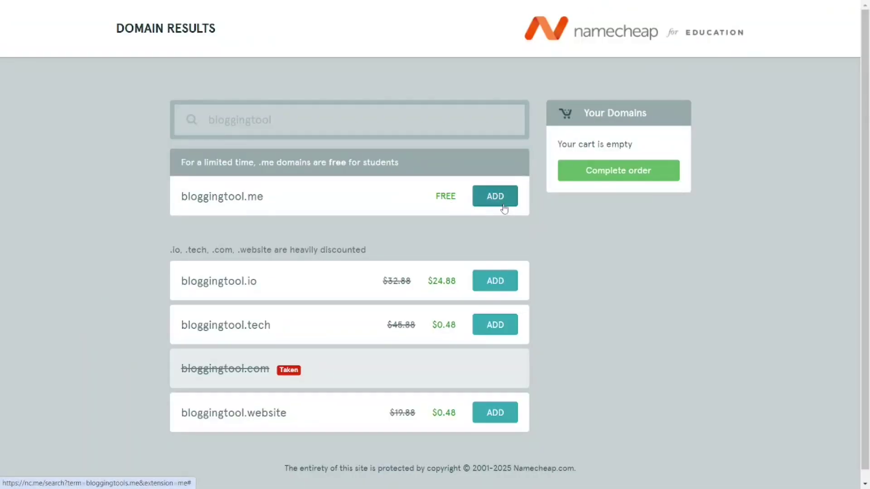
pyautogui.click(503, 203)
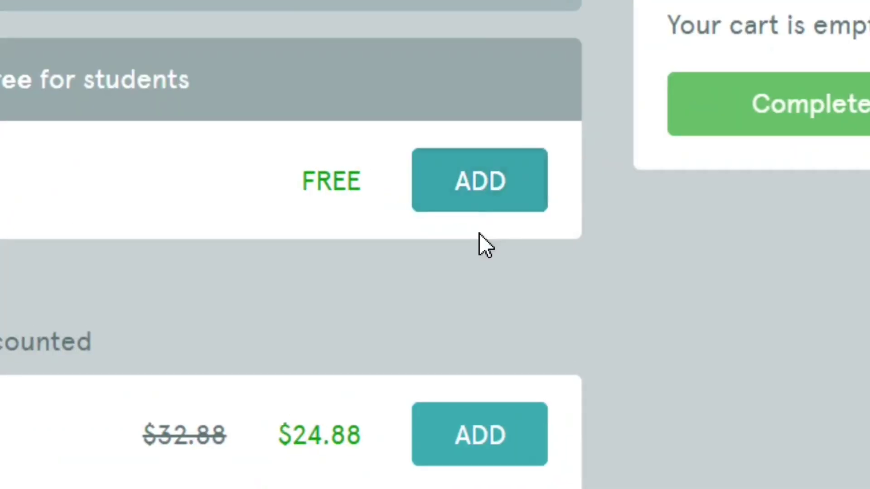
pyautogui.click(479, 191)
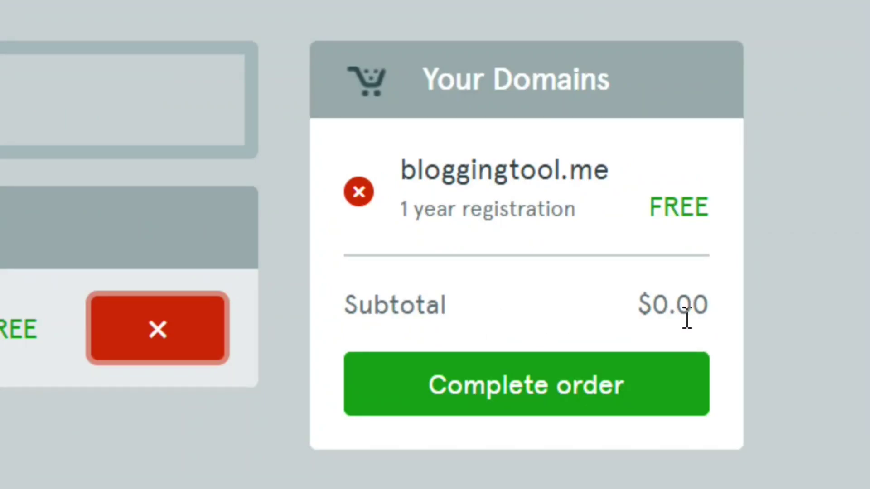
pyautogui.scroll(-1, 482, 439)
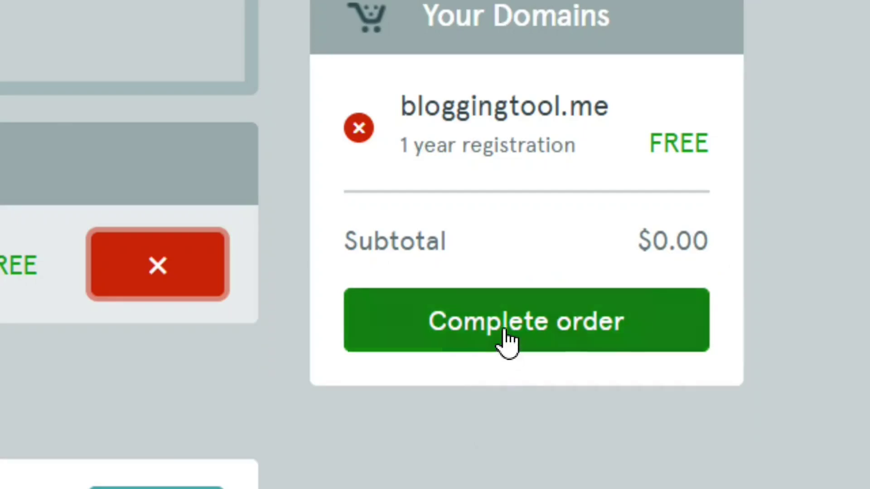
# - Proceed to Complete Order for bloggingtool.me and place the cursor in the Student email field
pyautogui.click(535, 331)
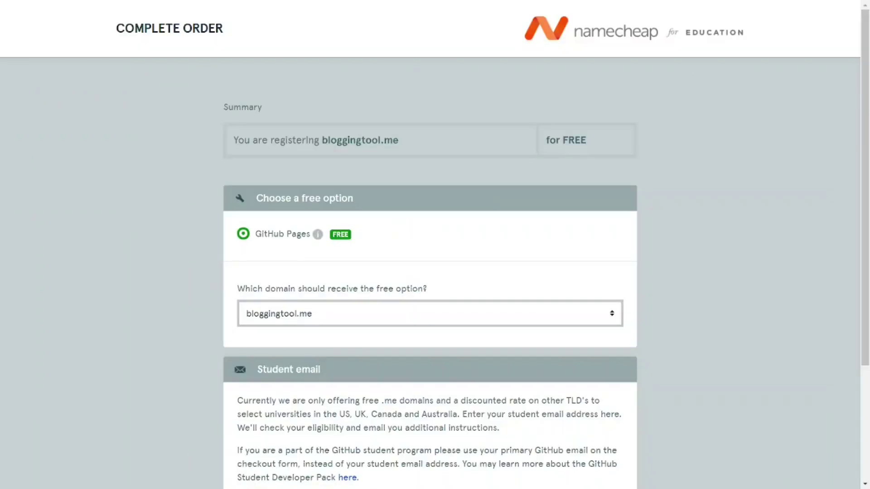
pyautogui.scroll(-3, 435, 244)
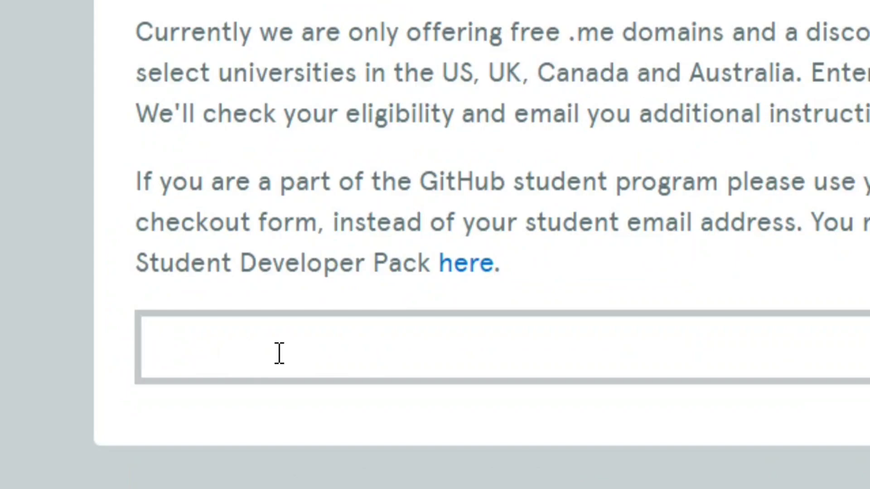
pyautogui.click(285, 350)
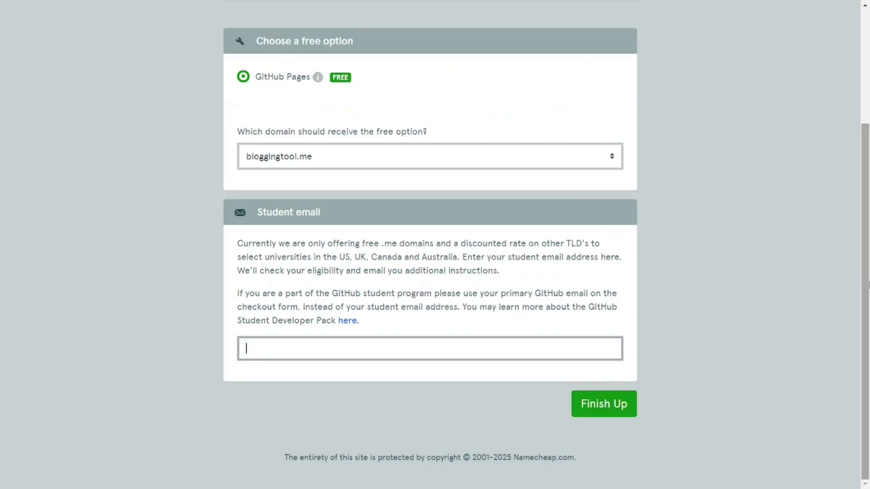
pyautogui.moveTo(866, 278); pyautogui.dragTo(868, 159)
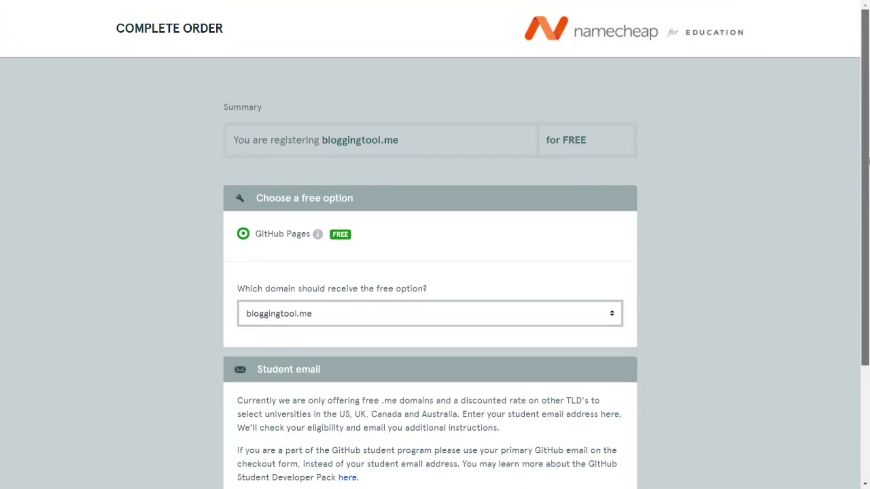